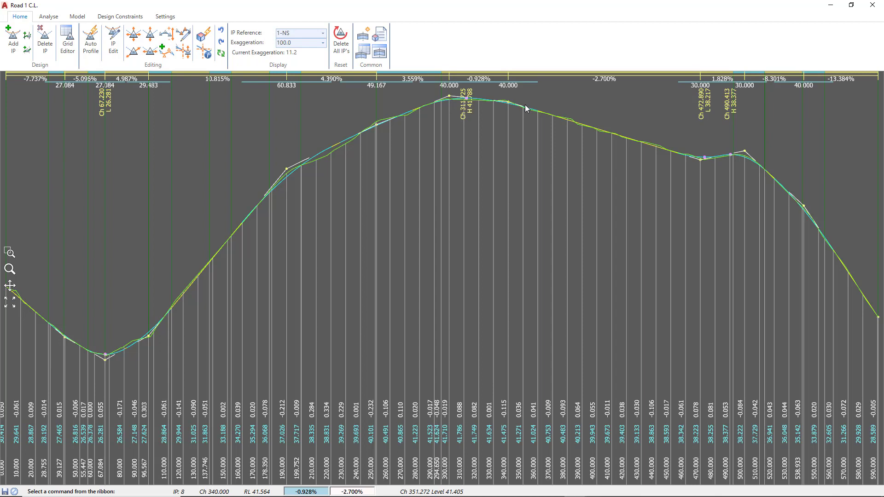
Step: Reset the Road 1 C.L. design profile by deleting all of its IPs
click(339, 52)
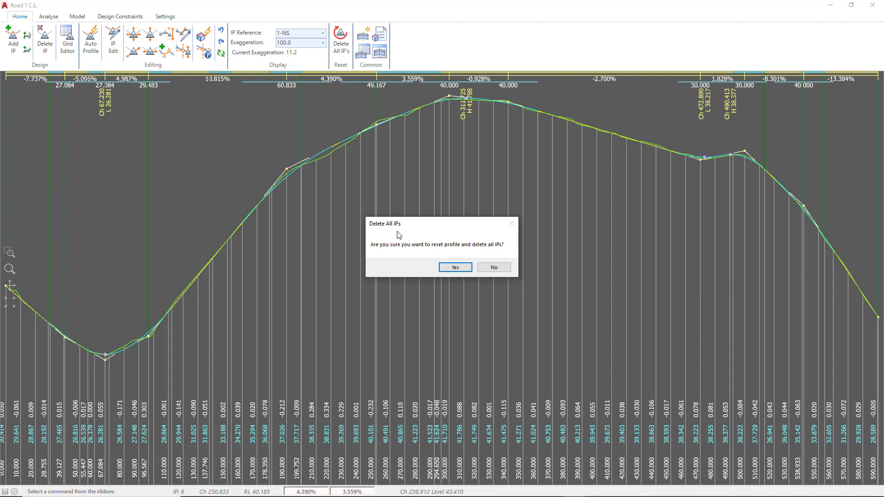
click(451, 268)
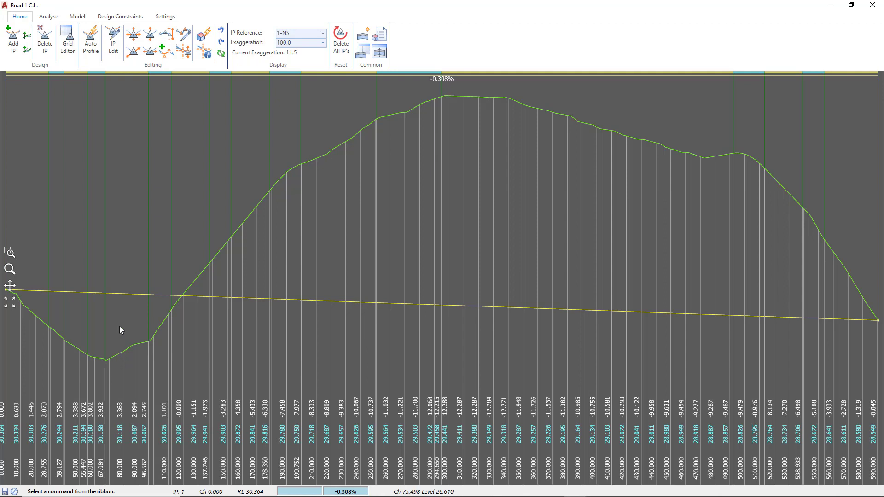
Step: Add an IP near the low point of the natural surface at chainage 80, level 26.75, with a VC length of 50
click(13, 47)
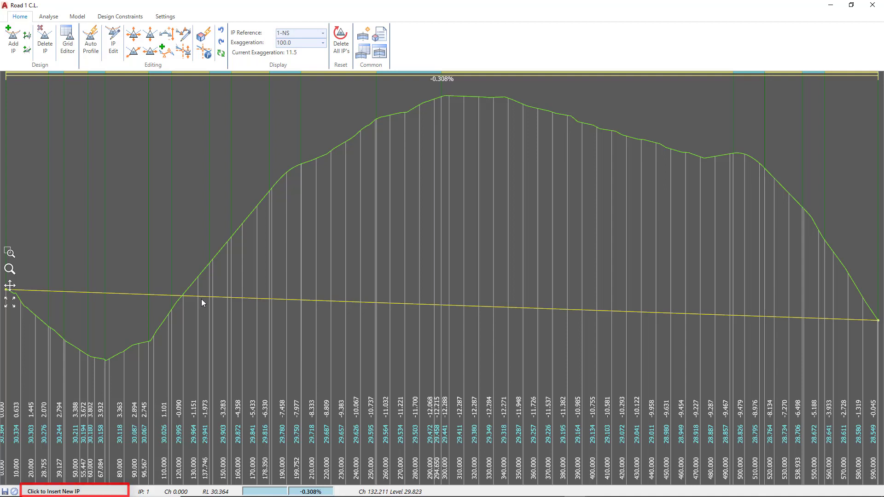
click(124, 352)
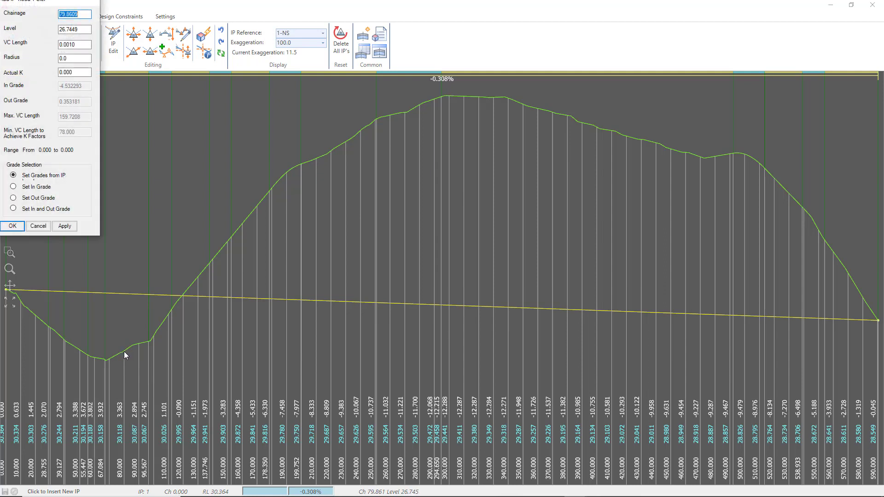
drag(31, 3, 359, 145)
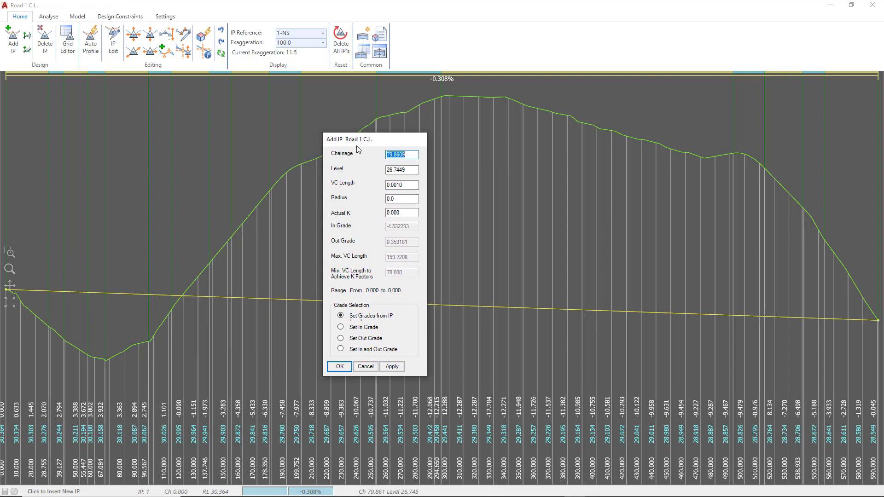
drag(408, 155, 374, 157)
text(80)
key(Tab)
drag(411, 170, 378, 176)
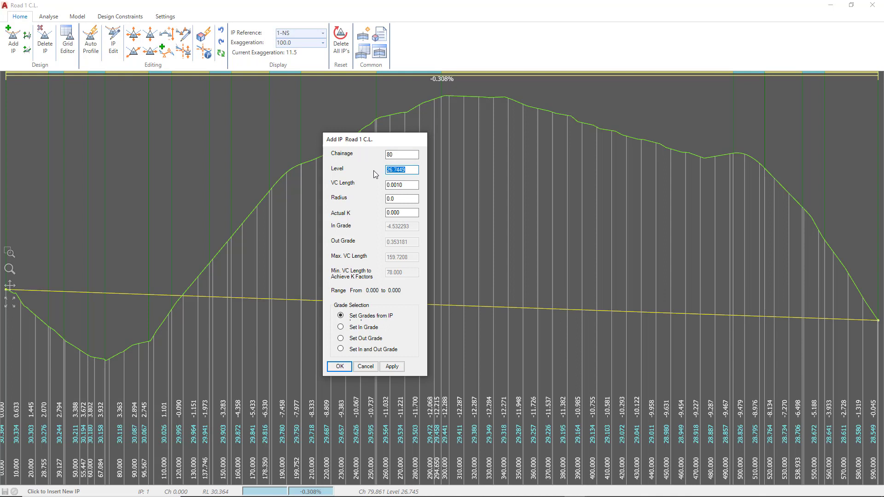
text(2)
key(Tab)
text(50)
click(343, 366)
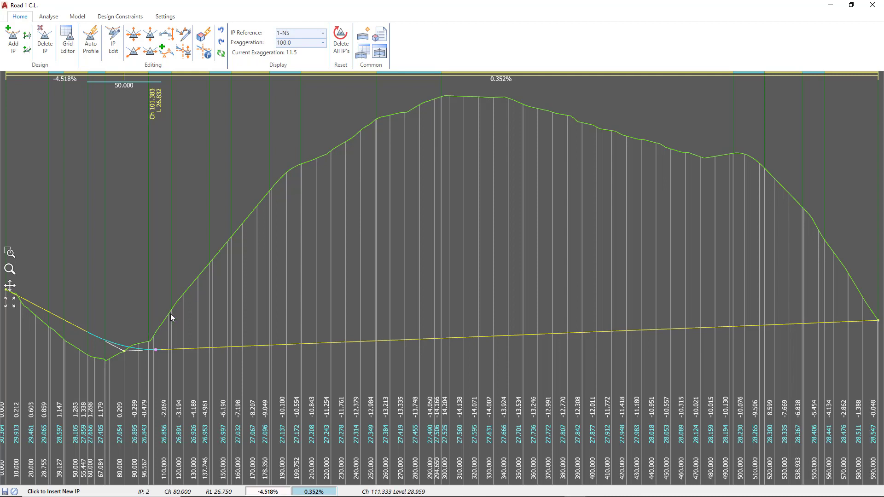
Step: Add an IP at the upper end of the steep climb at chainage 190, level 37.25, with a VC length of 25
click(287, 173)
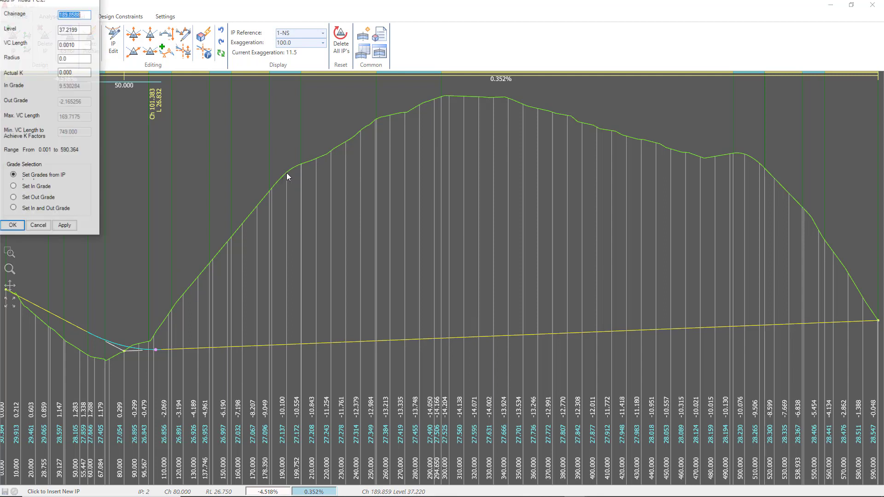
drag(49, 14, 394, 164)
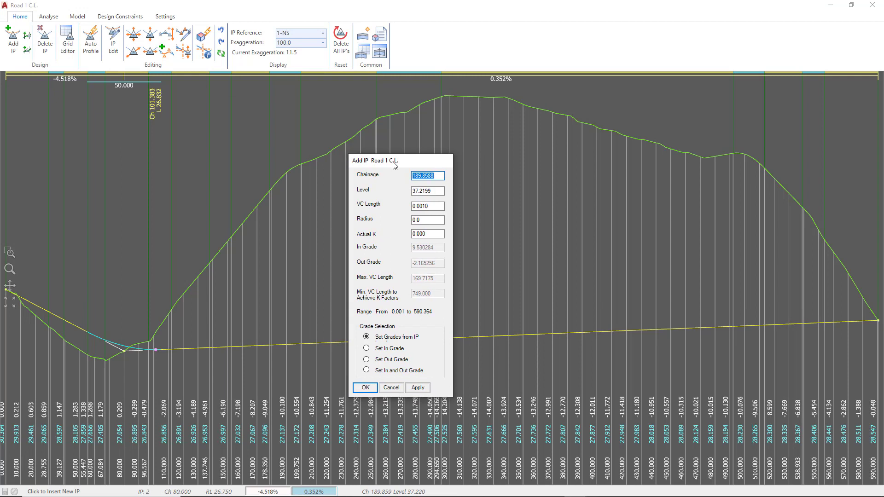
text(190)
drag(433, 190, 398, 189)
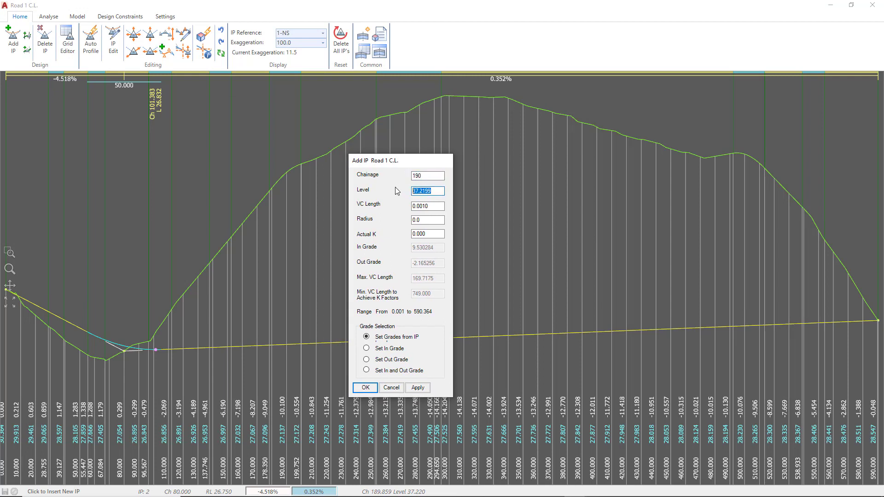
text(3)
key(Tab)
text(25)
click(368, 388)
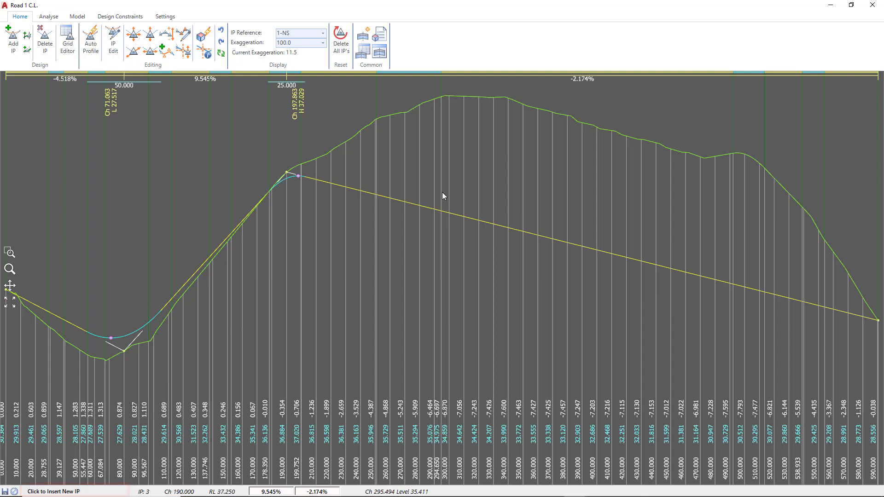
Step: Add an IP at the crest of the profile at chainage 300, level 41.7, with a VC length of 50
click(449, 96)
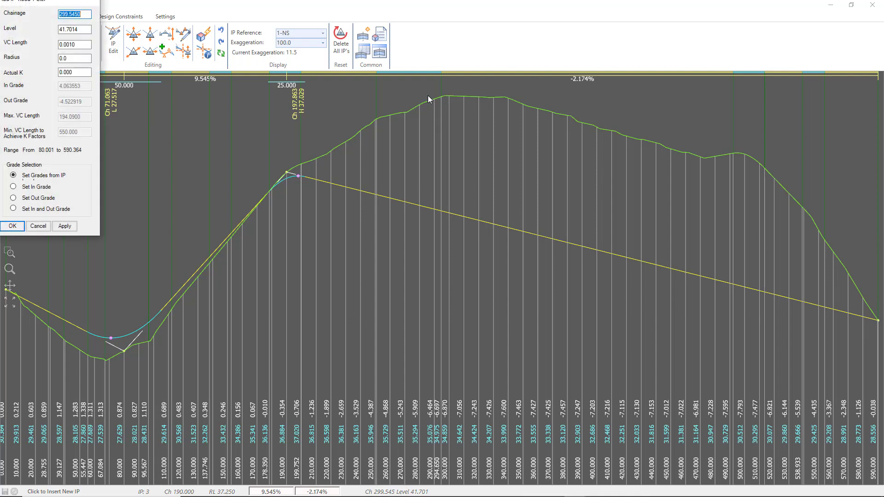
drag(39, 5, 422, 167)
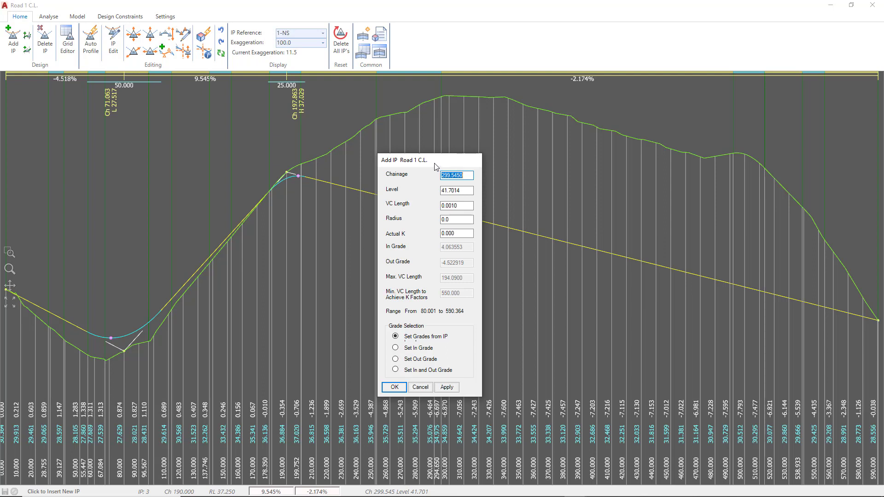
text(300)
key(Tab)
text(41.7)
key(Tab)
text(50)
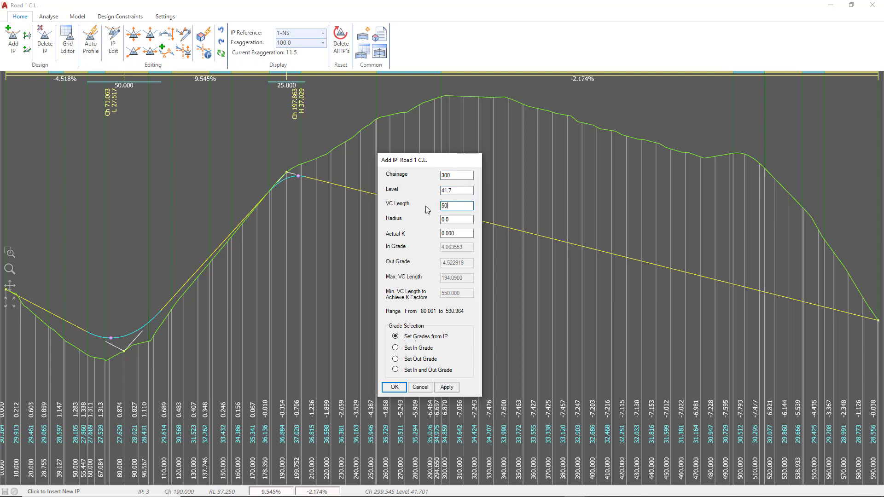
click(394, 388)
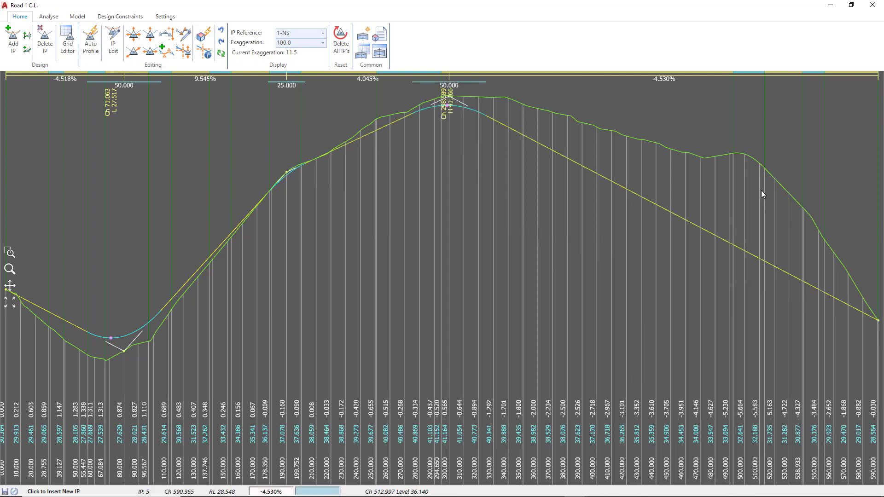
Step: Add an IP before the final descent at chainage 500, level 38.3, with a VC length of 50, and end IP insertion
click(745, 154)
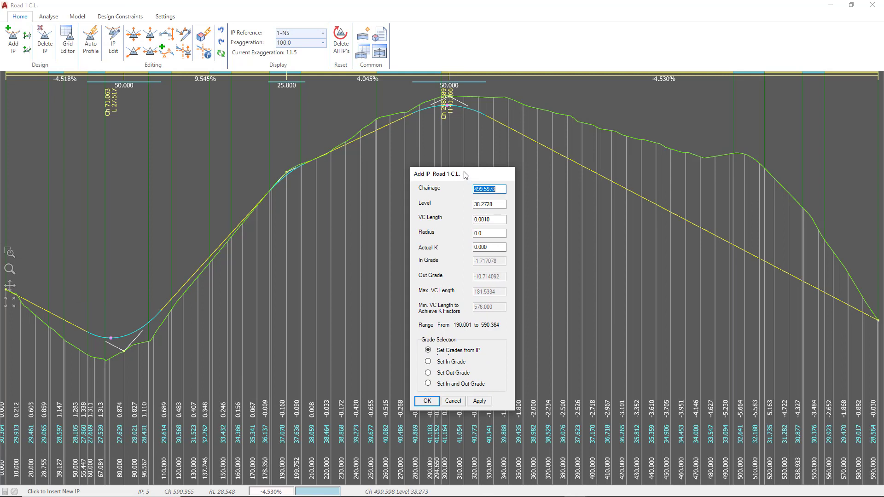
text(500)
key(Tab)
text(38.3)
key(Tab)
text(50)
click(427, 401)
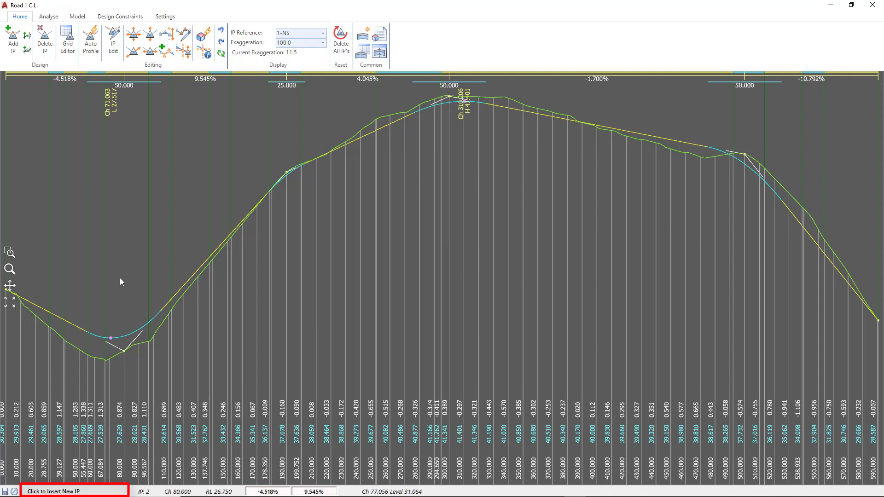
key(Escape)
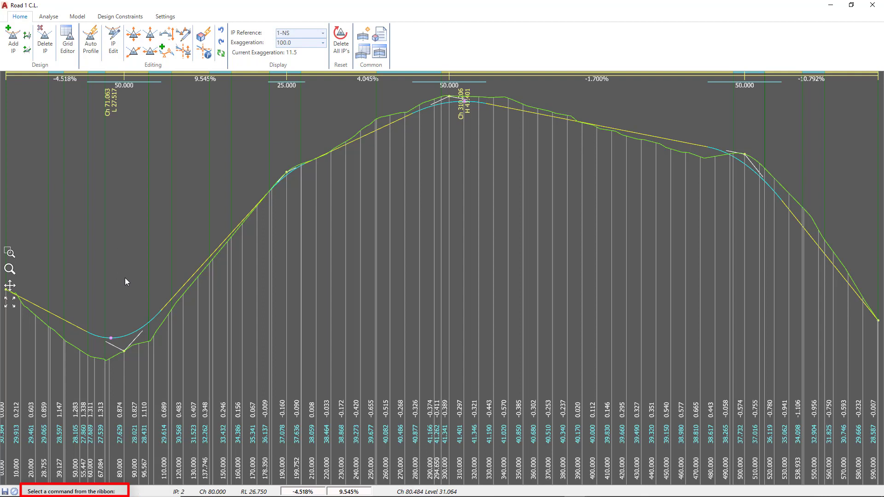